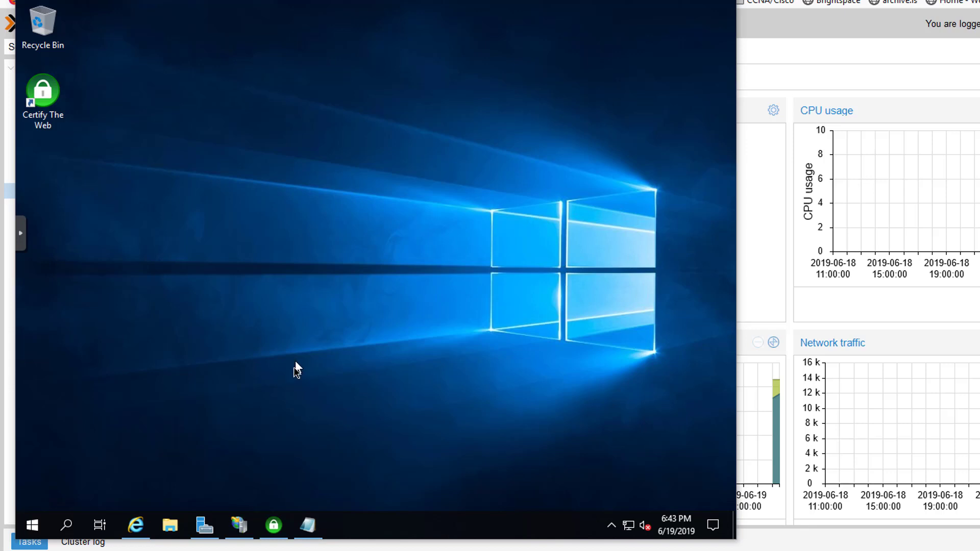
- Switch to IIS Manager and examine the CertSite entry and the Add Website form's physical path and host name fields, without creating a site
mouse_move(242, 523)
click(239, 524)
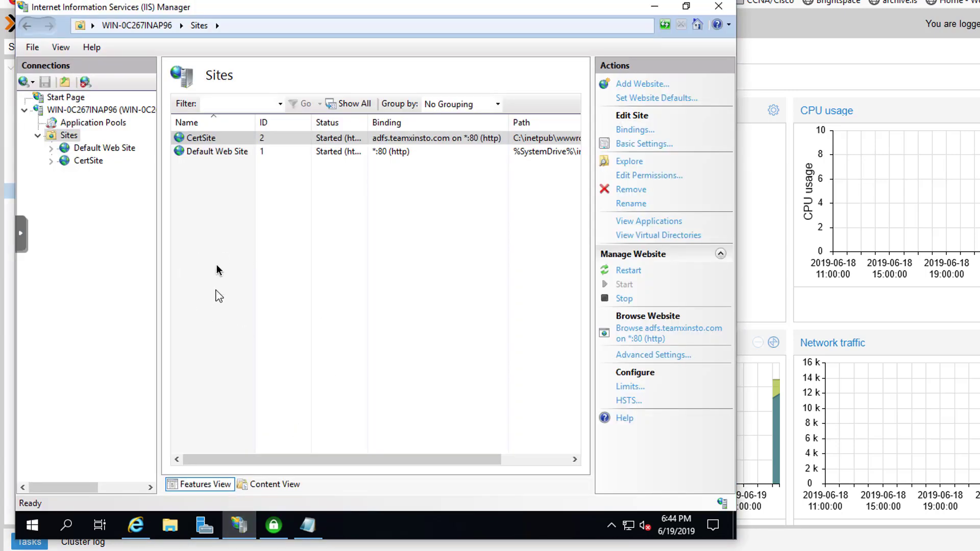
click(208, 138)
click(636, 84)
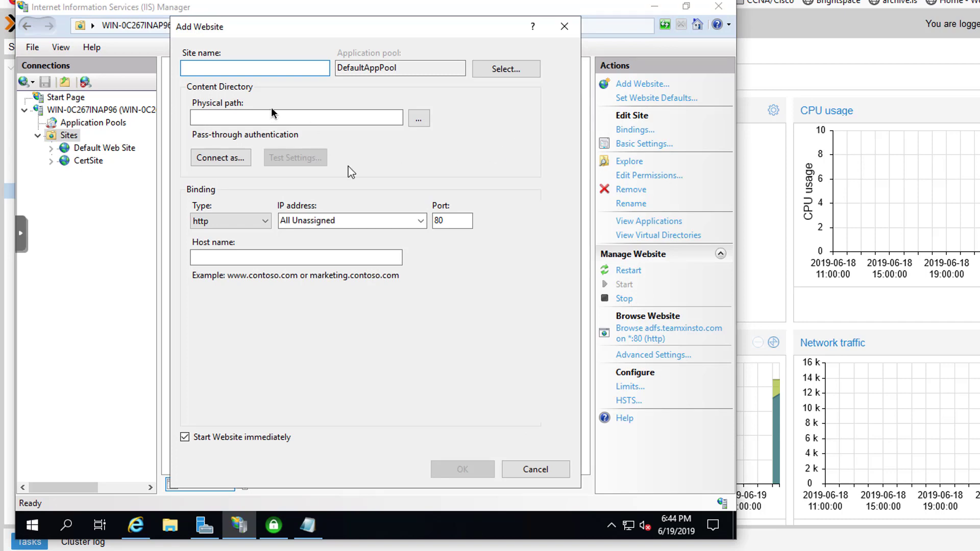
click(222, 119)
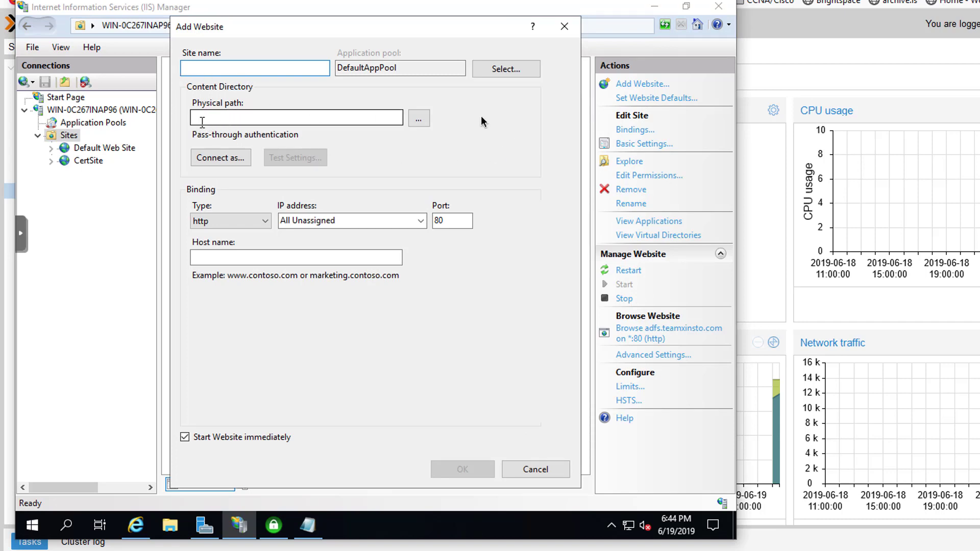
click(210, 258)
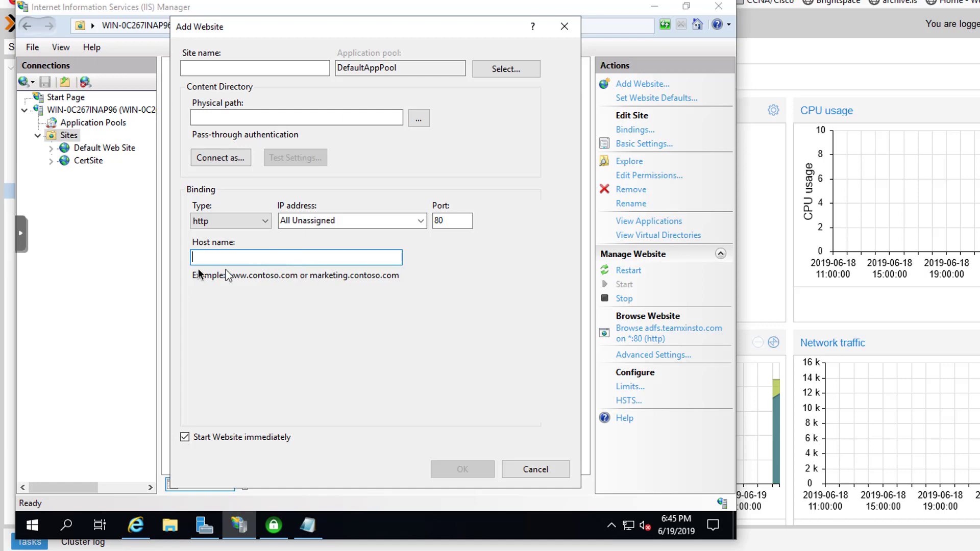
drag(309, 32, 306, 70)
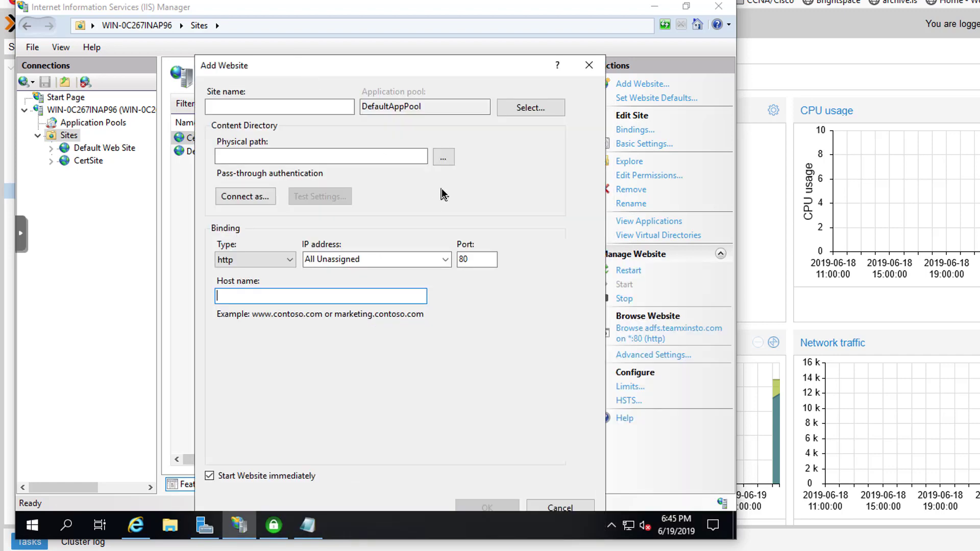
click(589, 65)
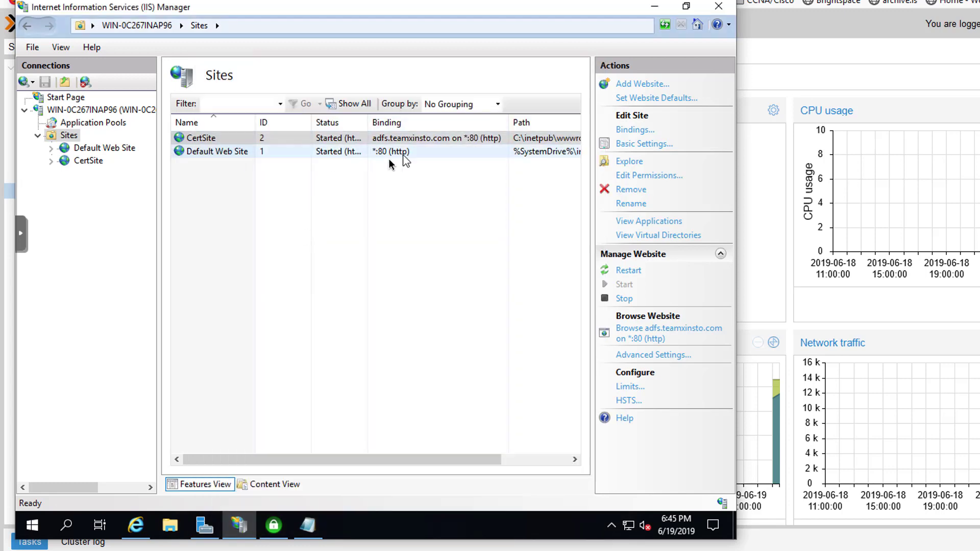
click(654, 7)
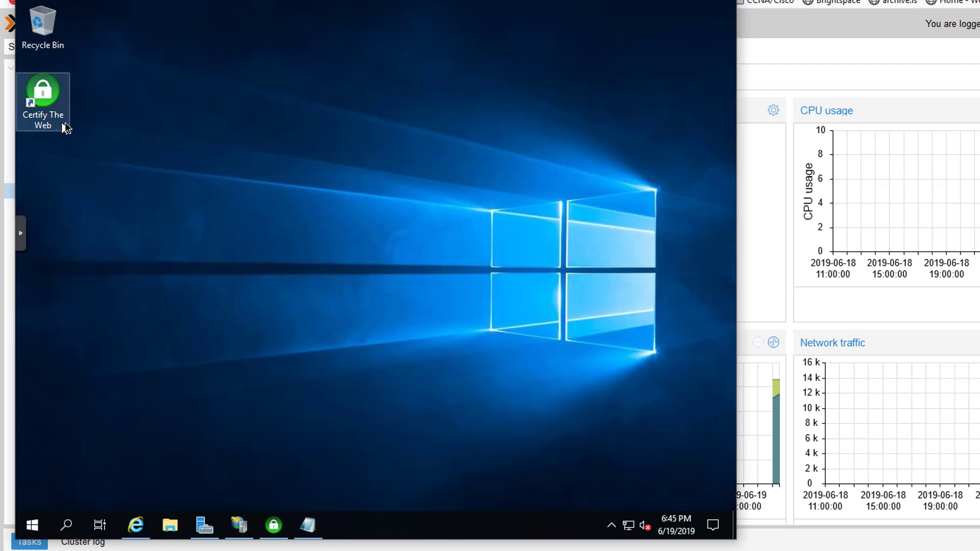
- Return Internet Explorer from the DNS lookup page to the Enhanced Security Configuration page in its history and close the browser
click(135, 525)
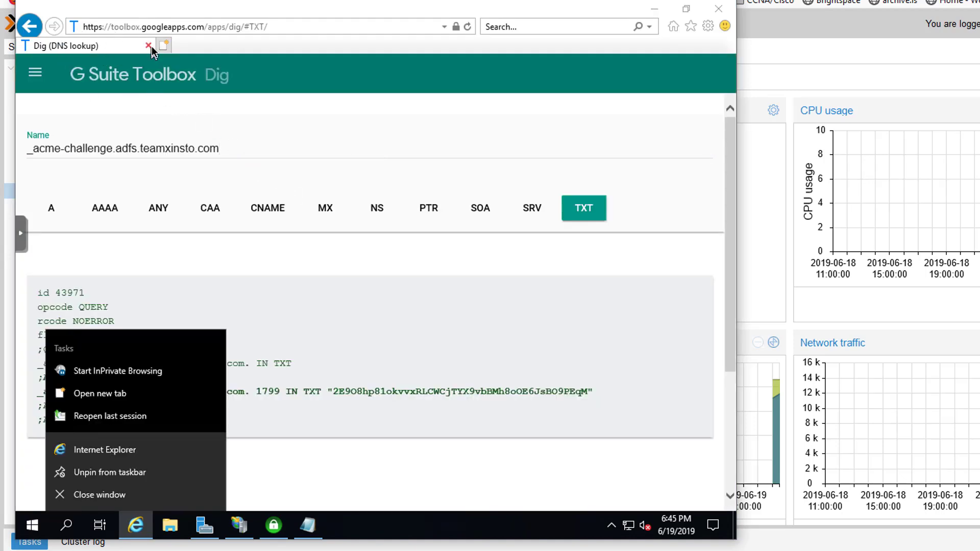
right_click(33, 30)
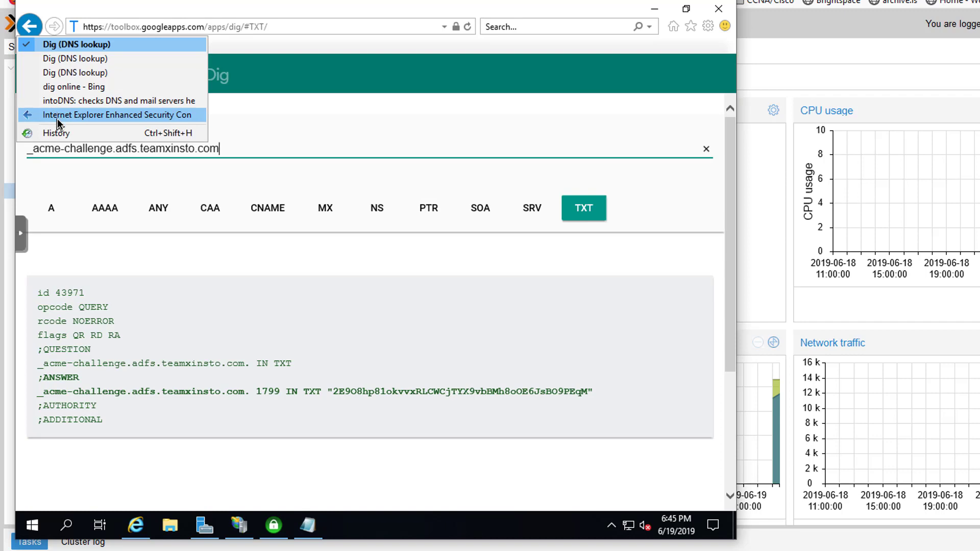
click(58, 118)
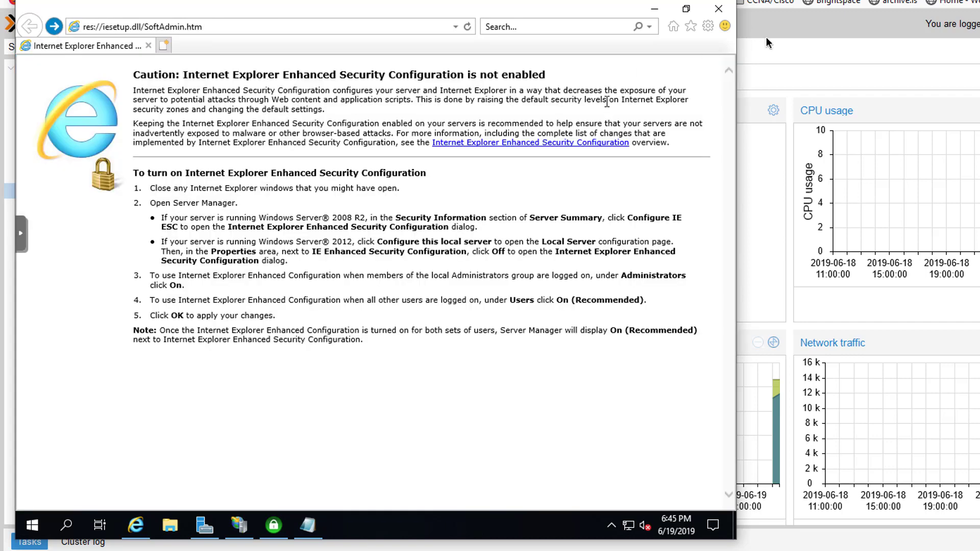
click(717, 14)
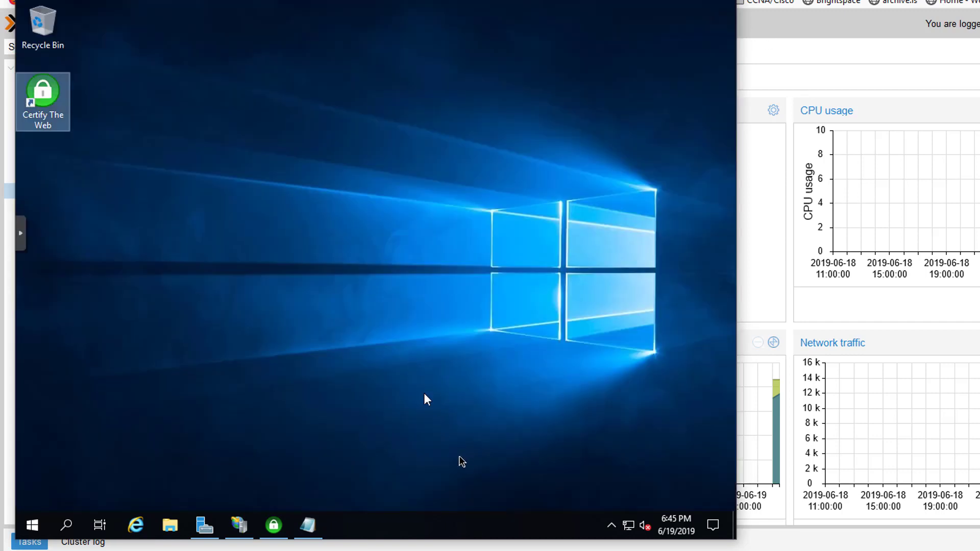
- Switch to Certify The Web and start a new managed certificate for the IIS website CertSite
click(275, 532)
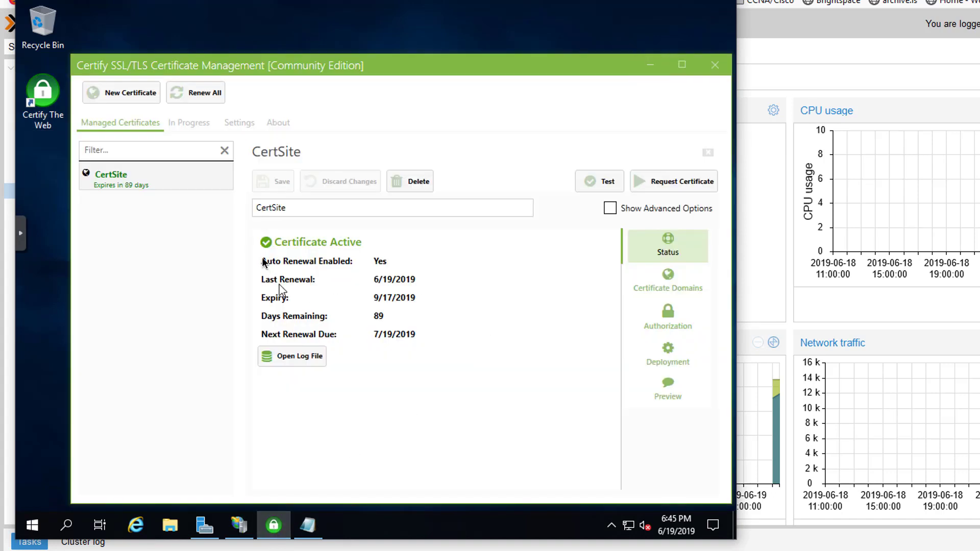
drag(213, 66, 187, 53)
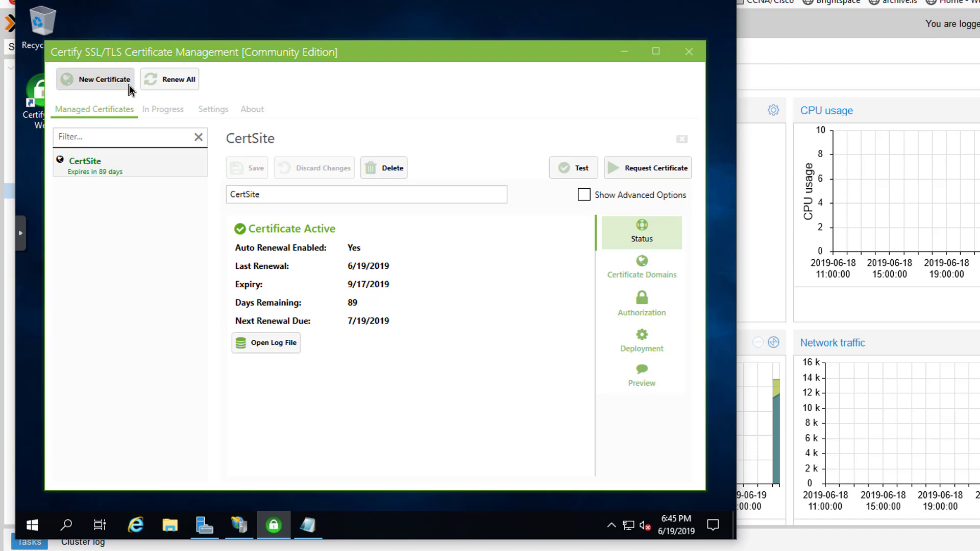
click(93, 88)
click(398, 307)
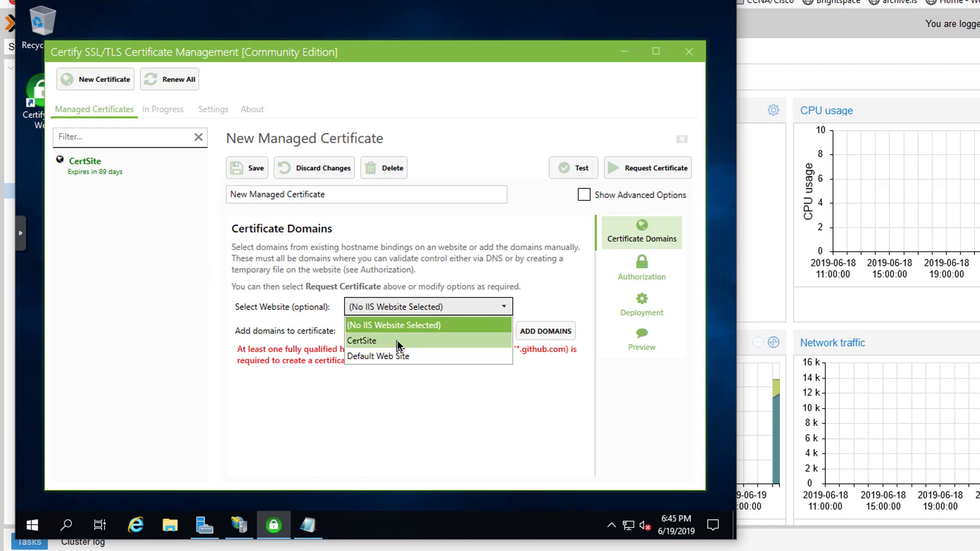
click(399, 341)
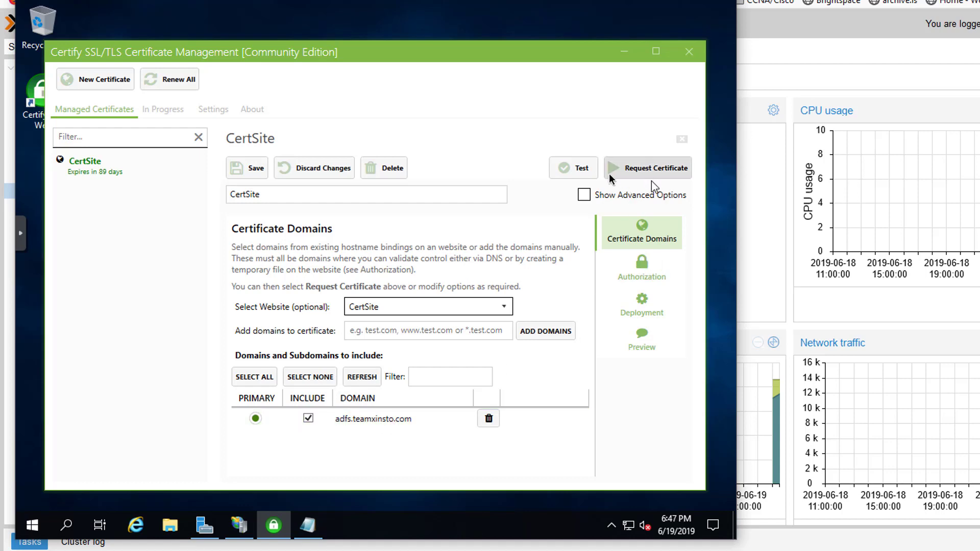
- Set the certificate's authorization to the dns-01 challenge type with the (Update DNS Manually) update method
click(641, 276)
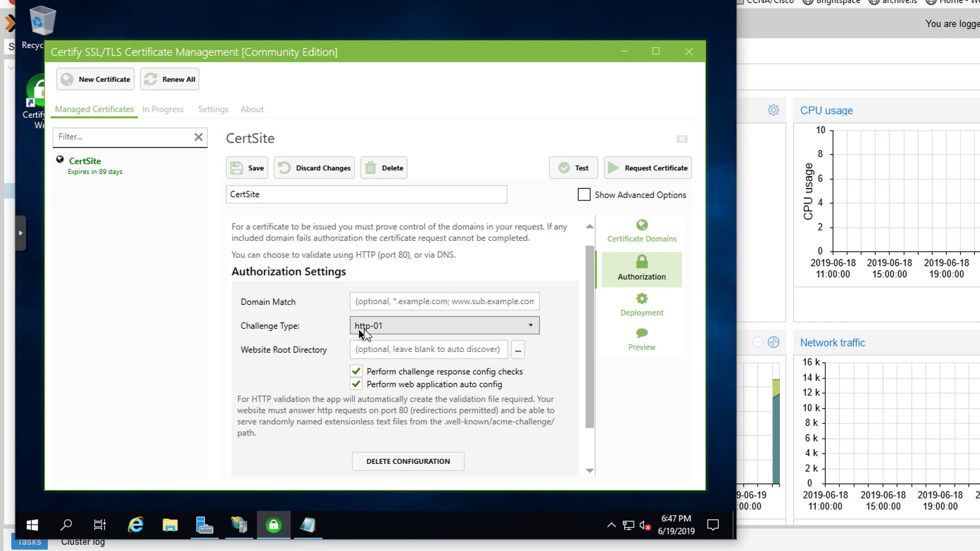
click(389, 331)
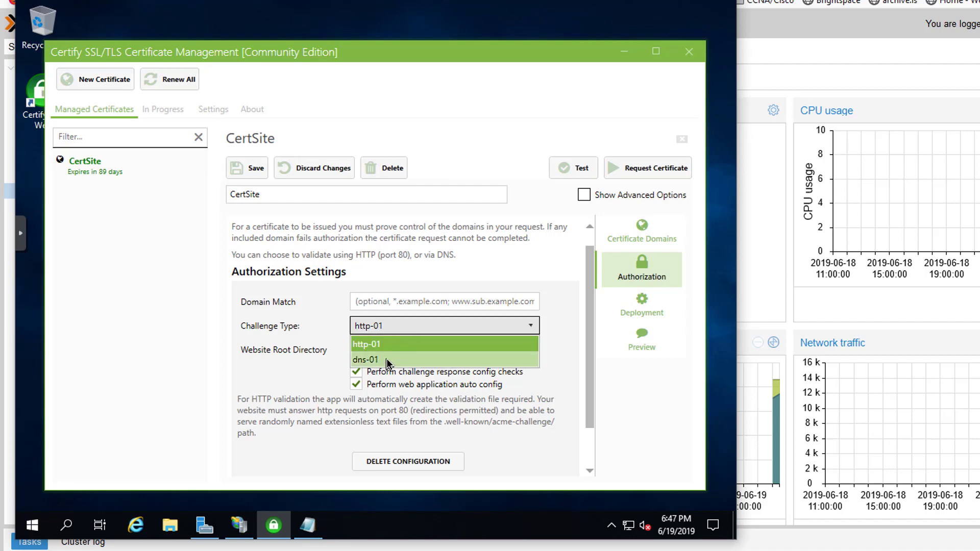
click(387, 359)
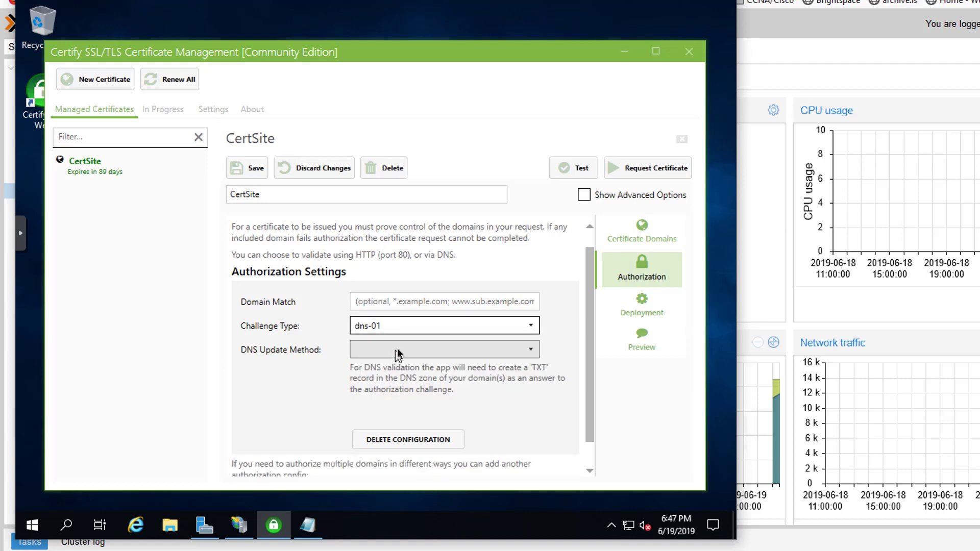
click(397, 352)
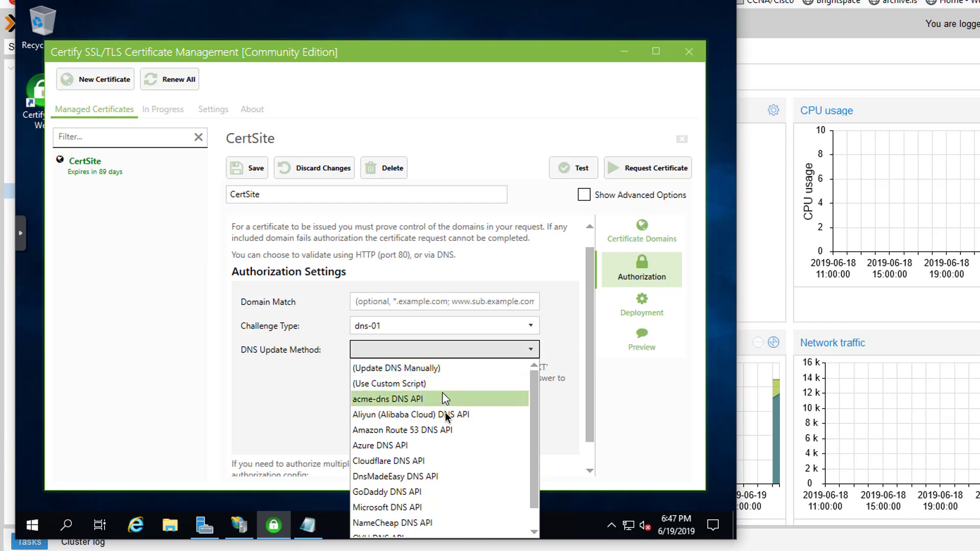
scroll(445, 412, down, 1)
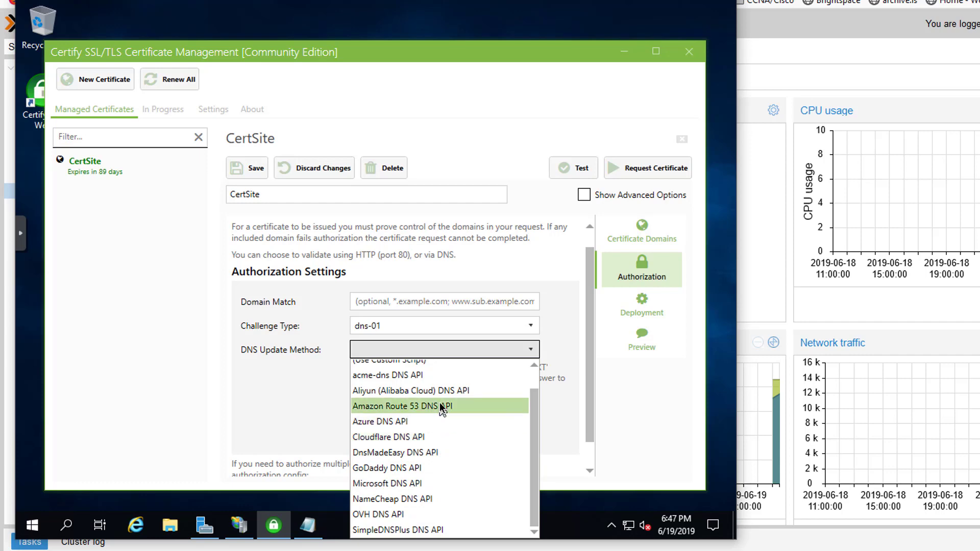
scroll(440, 408, up, 1)
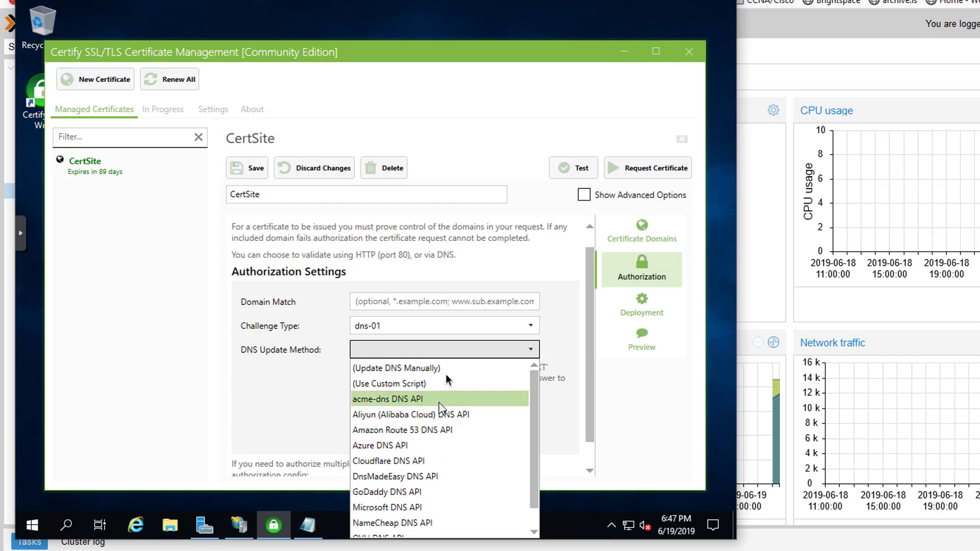
click(416, 369)
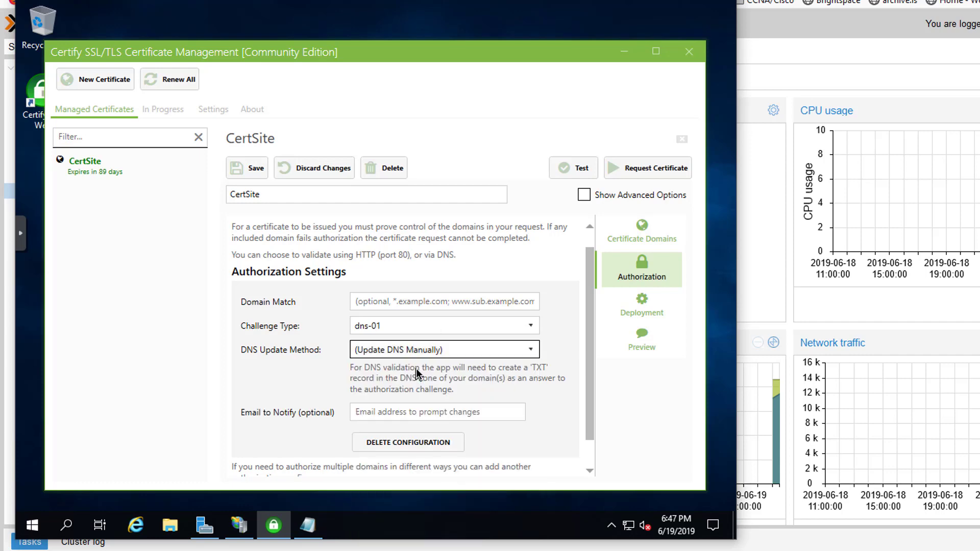
scroll(510, 347, down, 1)
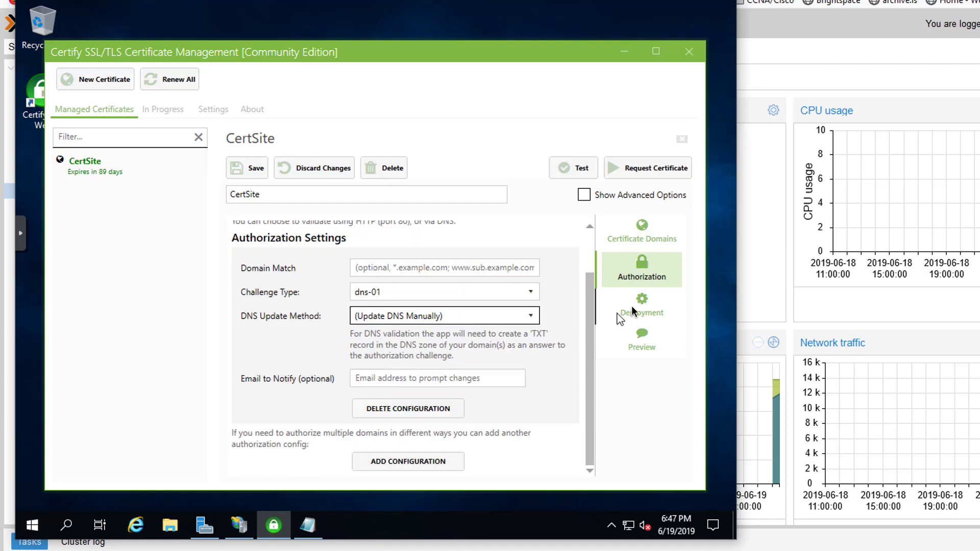
- Review the certificate's deployment mode and the preview of domain validation, certificate request and deployment actions
click(631, 310)
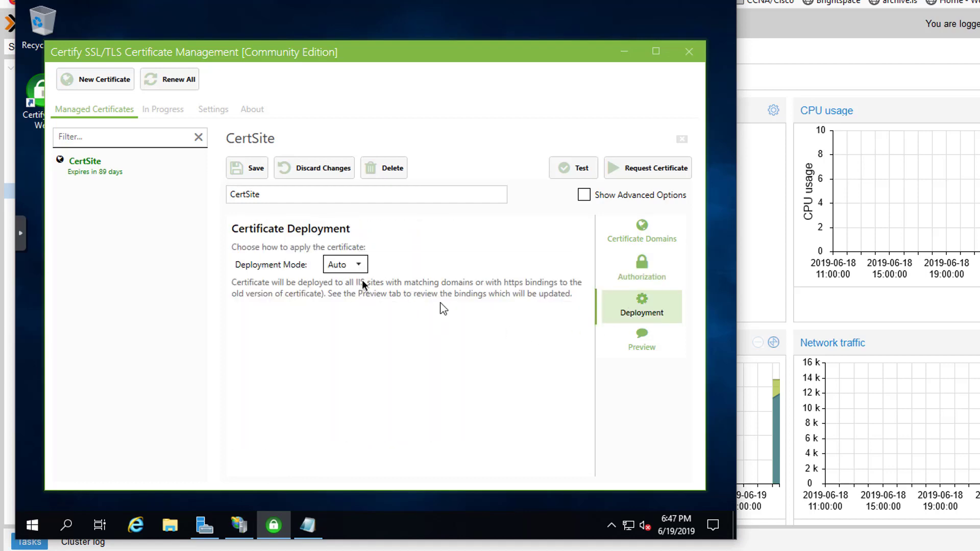
click(638, 340)
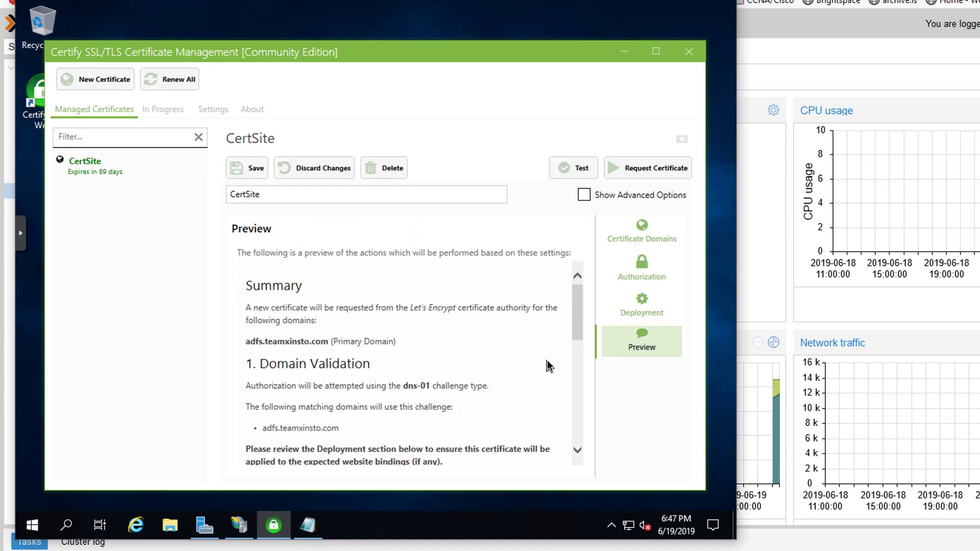
scroll(432, 360, down, 6)
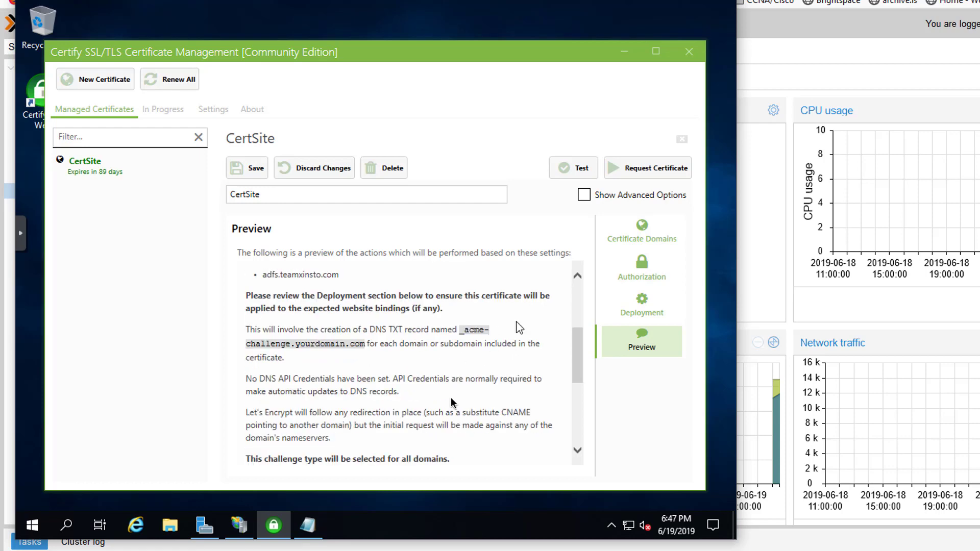
scroll(402, 421, down, 2)
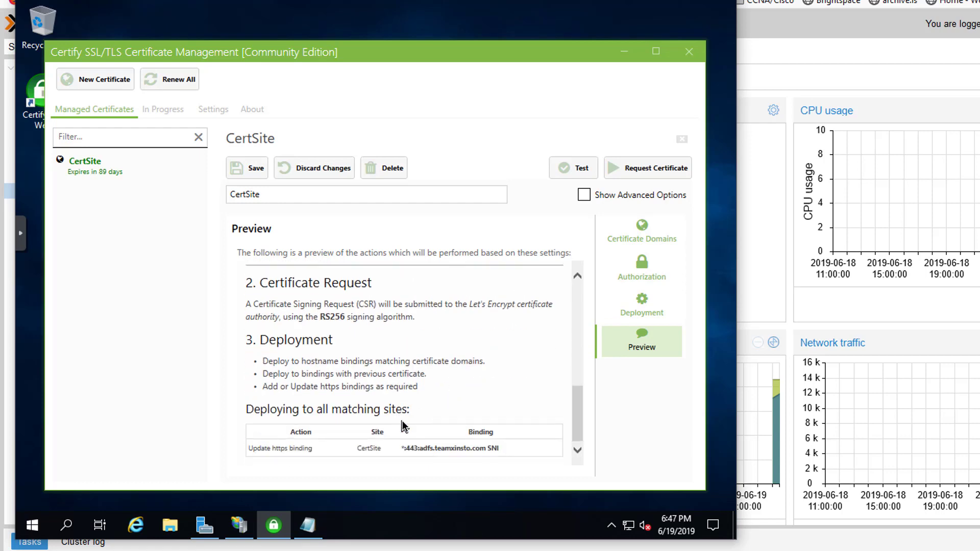
scroll(412, 415, up, 8)
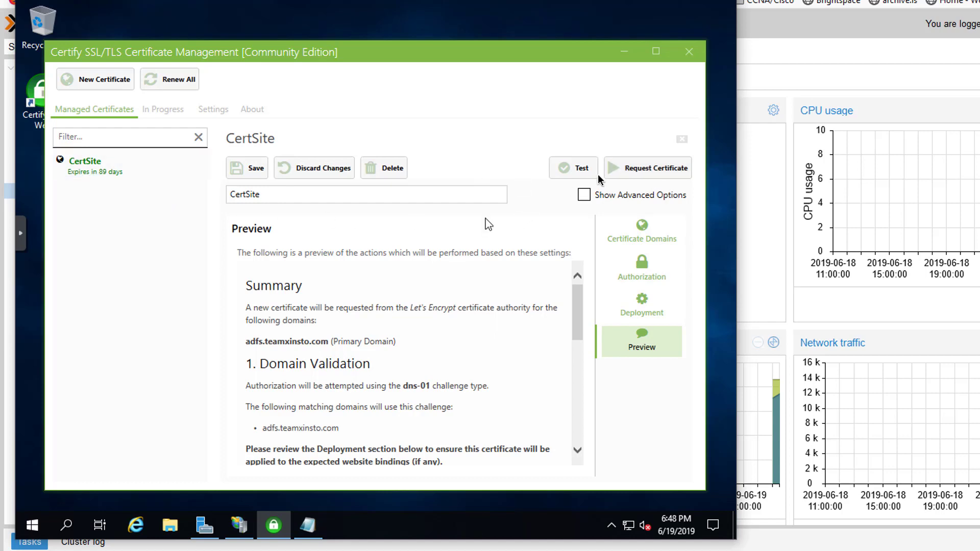
- Examine the TXT record name and challenge value in the certificate request log in Notepad, and minimize the log
click(310, 524)
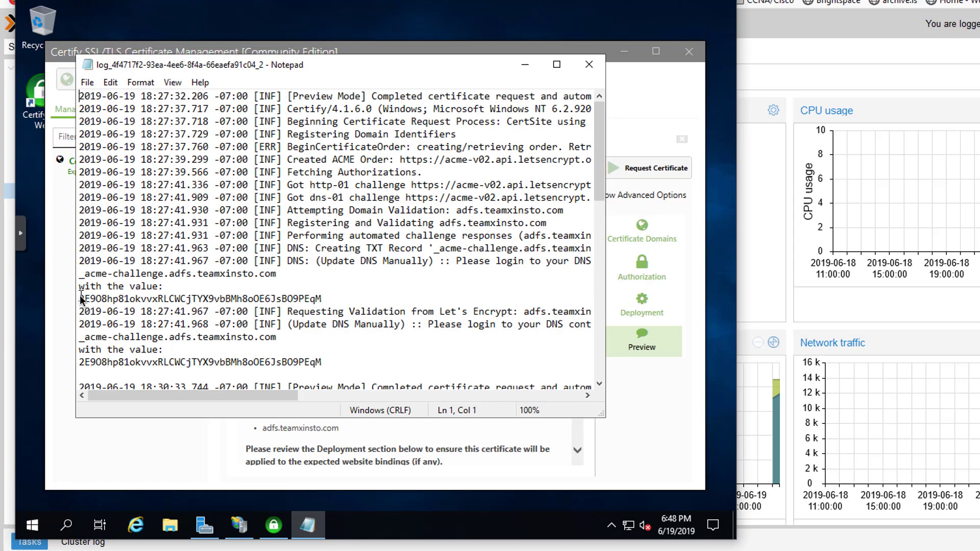
drag(80, 298, 322, 299)
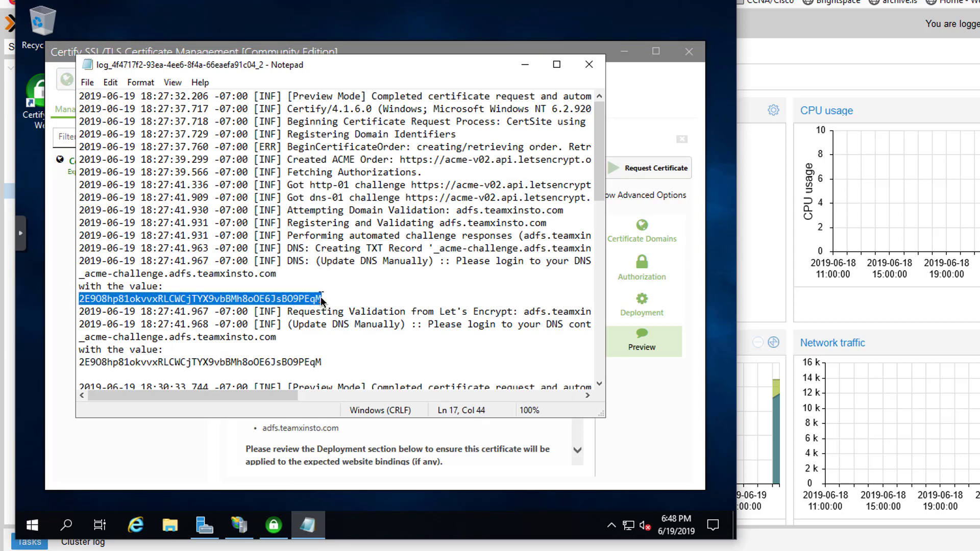
drag(80, 273, 242, 276)
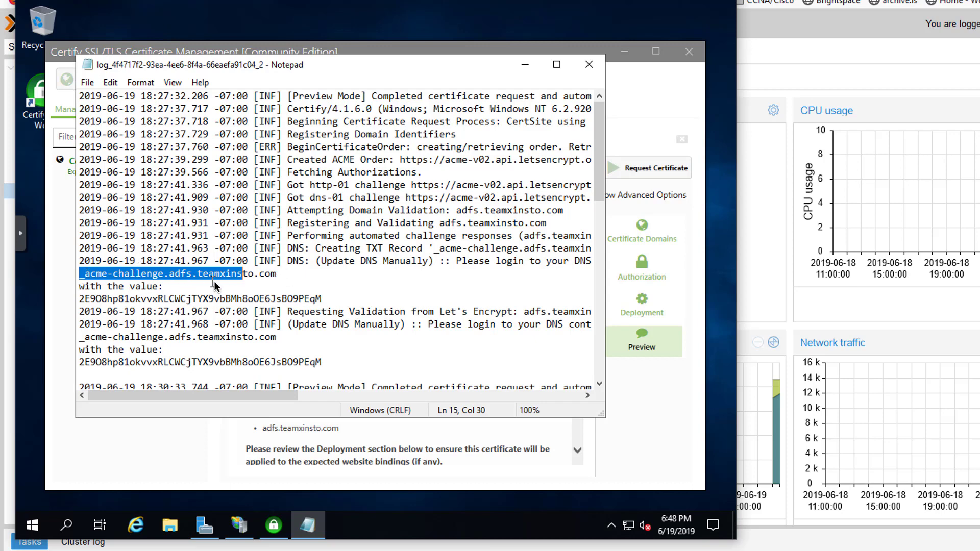
mouse_move(74, 296)
mouse_down()
mouse_move(311, 301)
mouse_move(75, 303)
mouse_up()
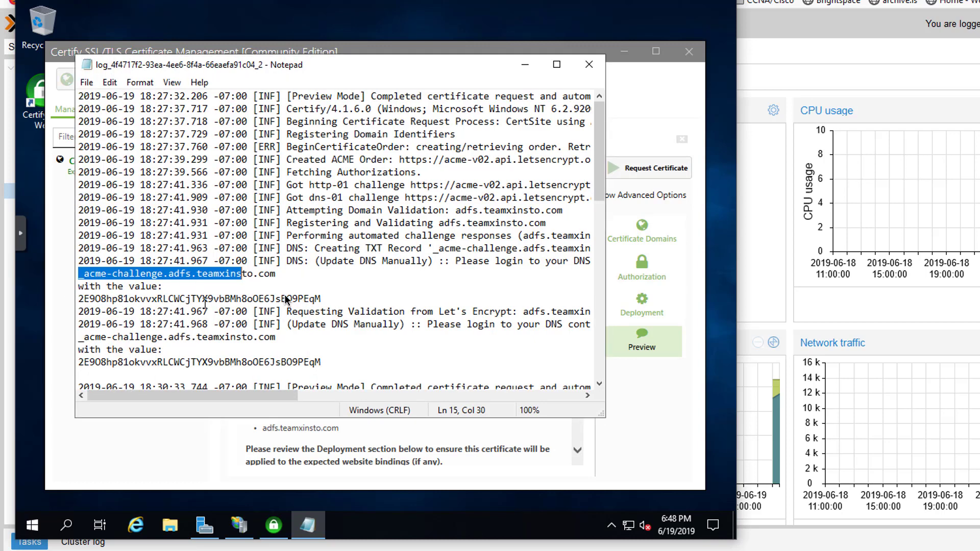
drag(320, 298, 79, 300)
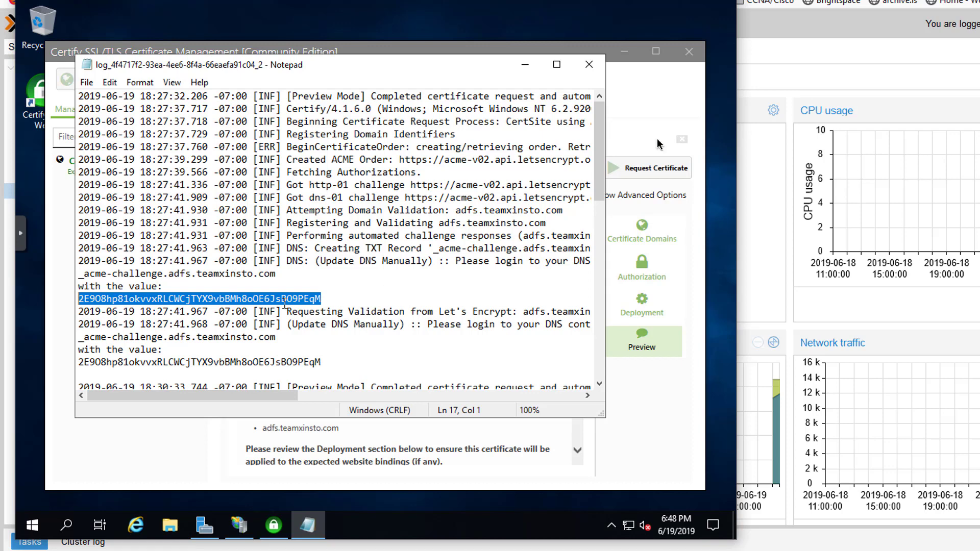
click(525, 65)
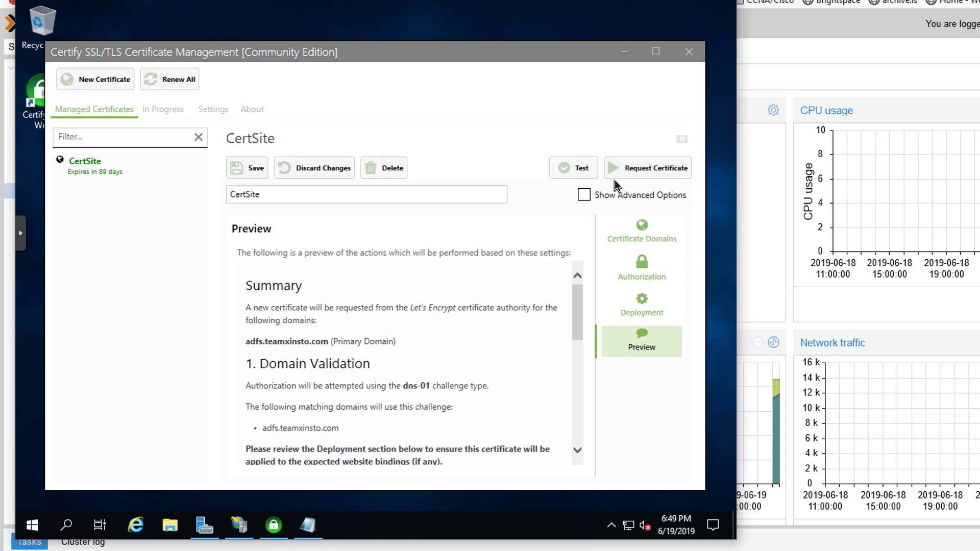
- Open the existing CertSite managed certificate to view its status, discarding the unsaved changes
click(139, 168)
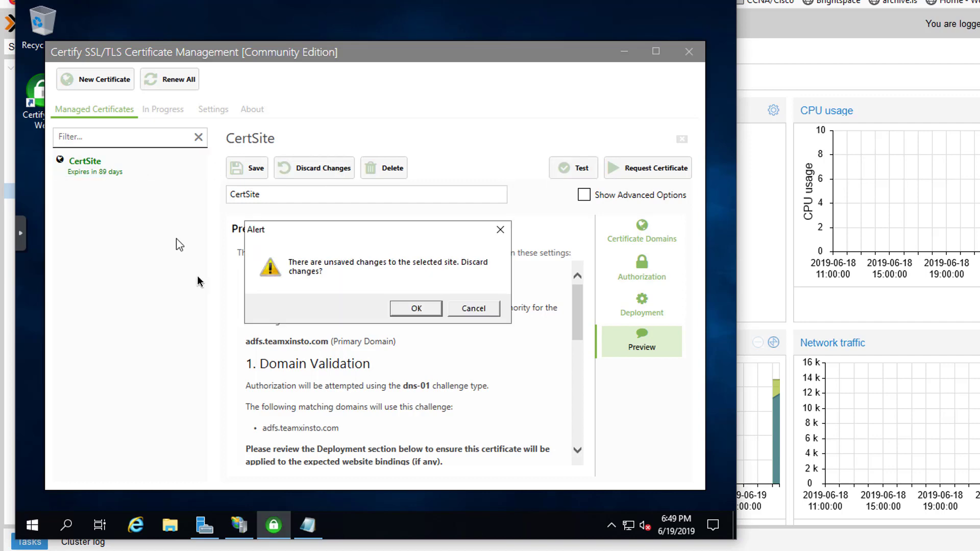
click(431, 308)
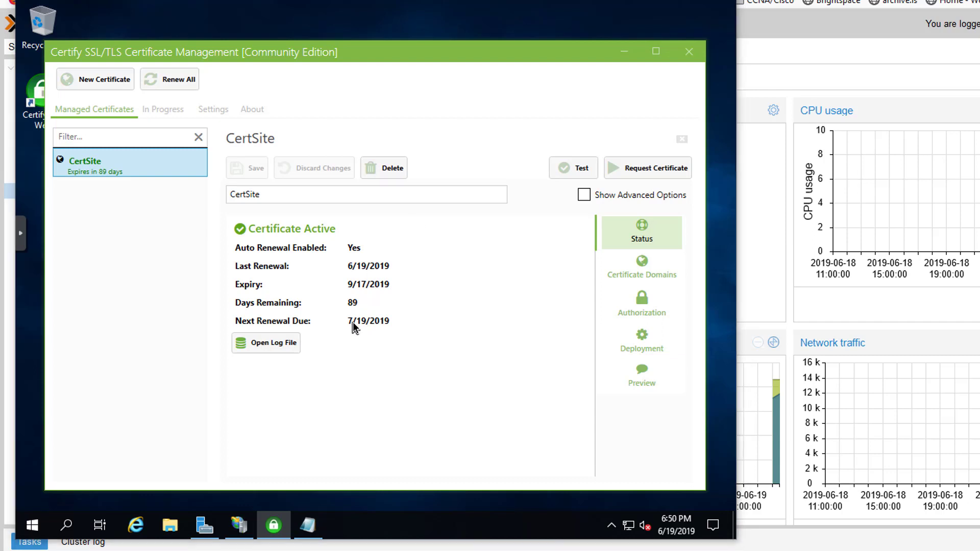
- Switch to IIS Manager and open the Server Certificates feature of the server WIN-0C267INAP96
click(238, 526)
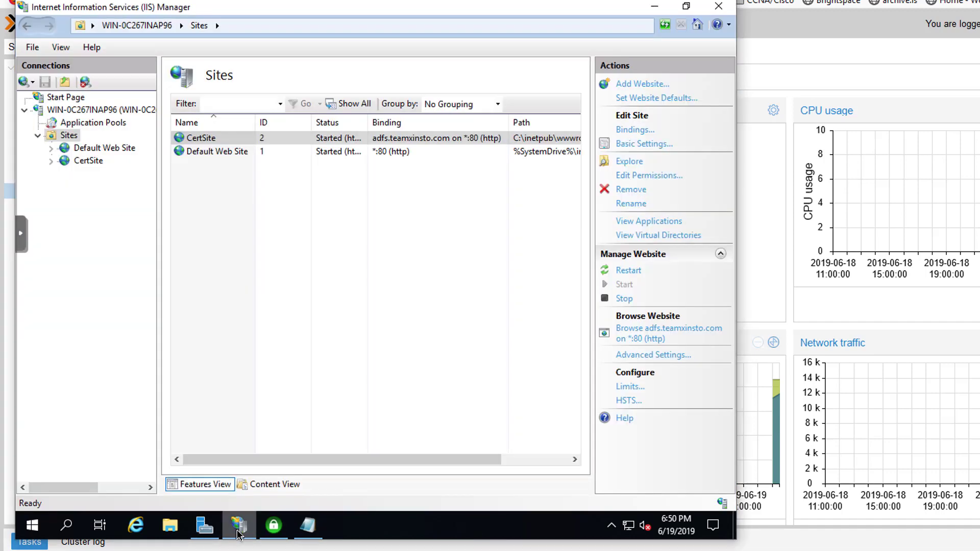
click(84, 114)
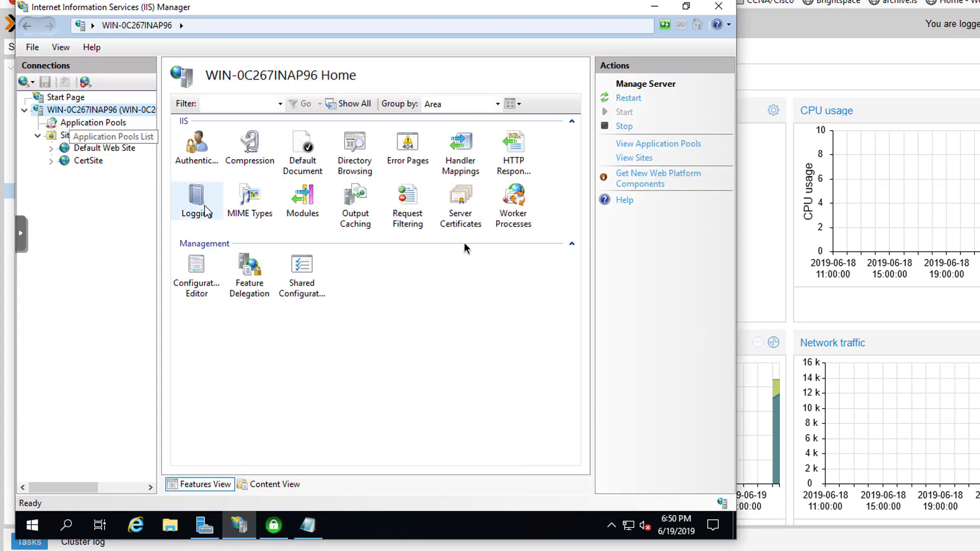
click(460, 216)
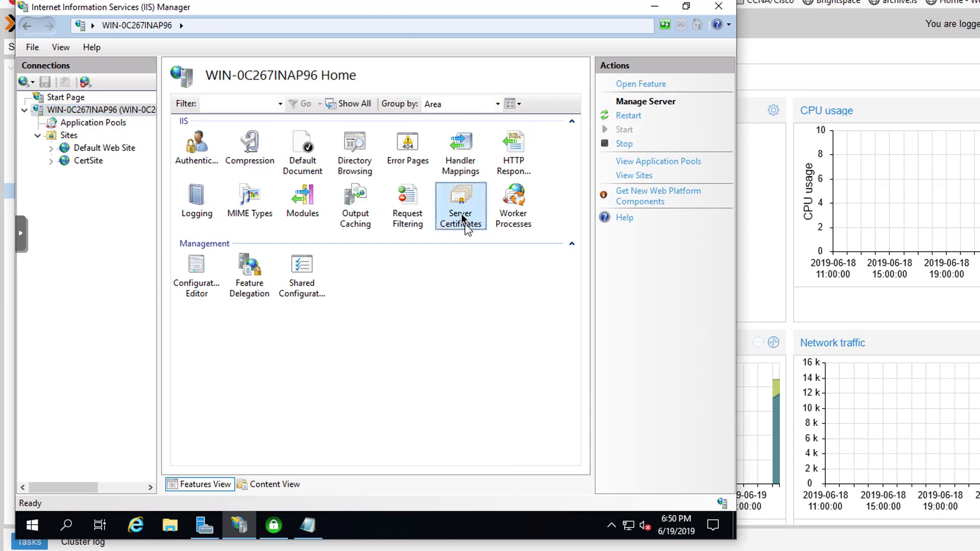
double_click(460, 212)
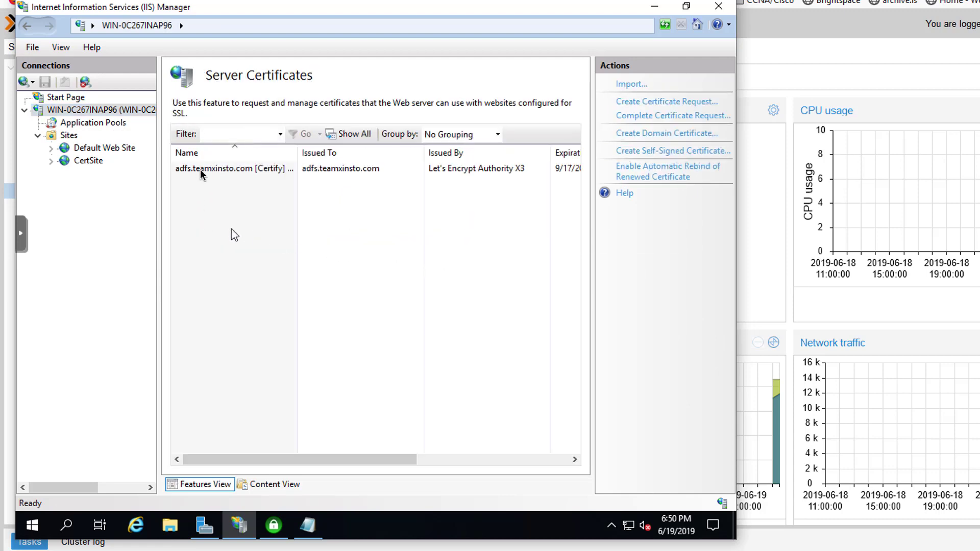
- Start exporting the adfs.teamxinsto.com certificate and set its destination to a .pfx file named adfs-09-17-2019 on the Desktop
click(218, 175)
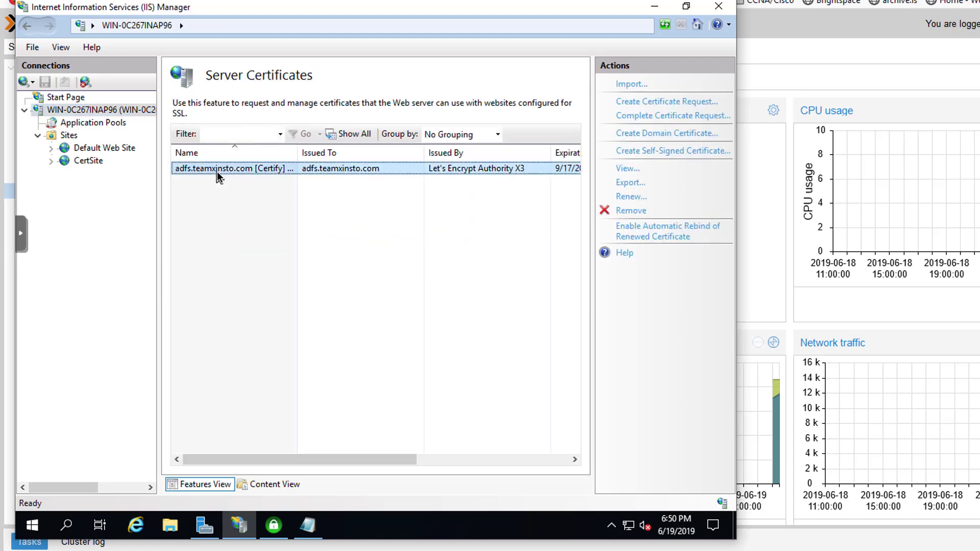
click(629, 185)
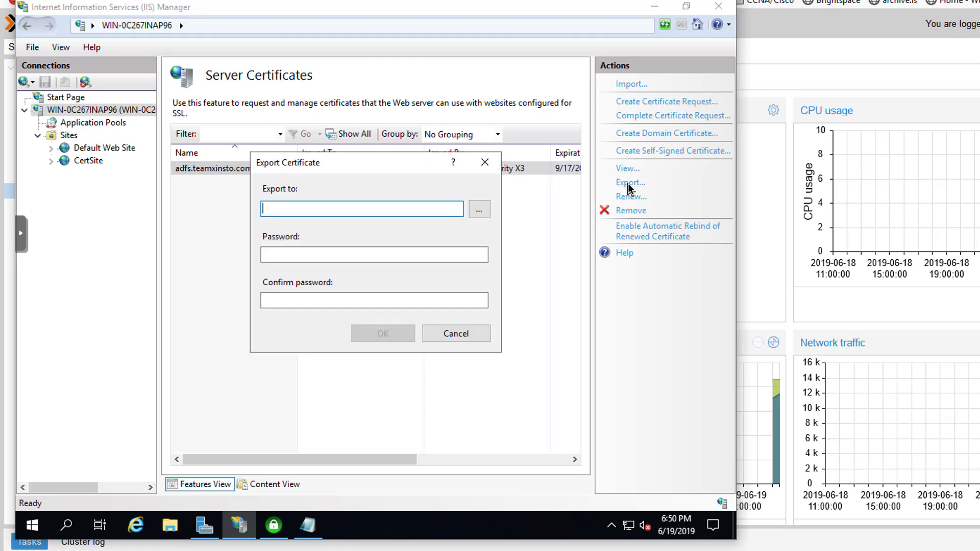
click(480, 211)
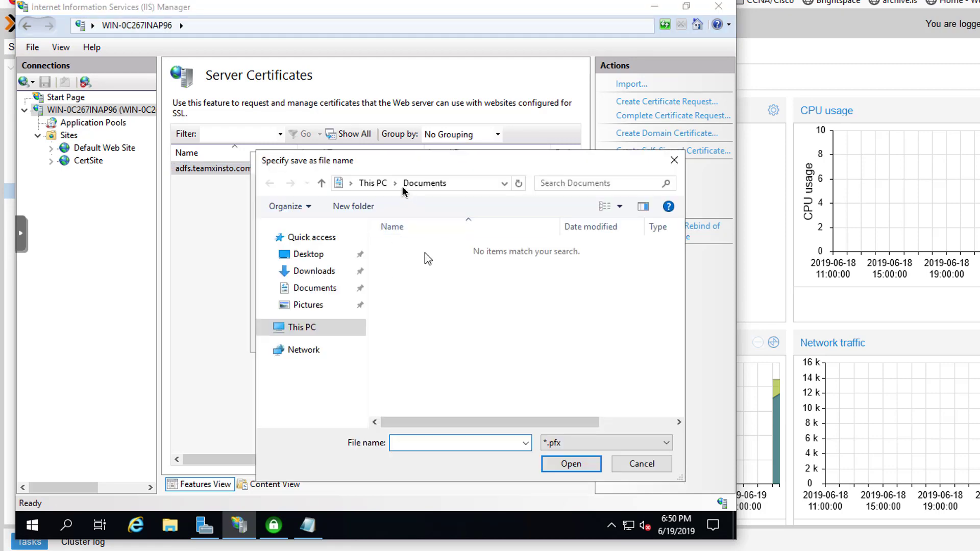
click(311, 252)
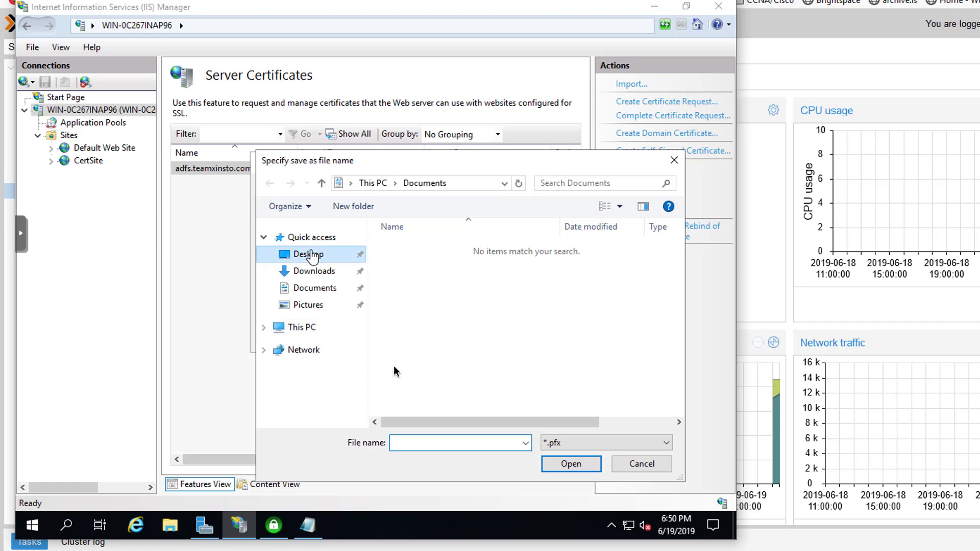
click(428, 443)
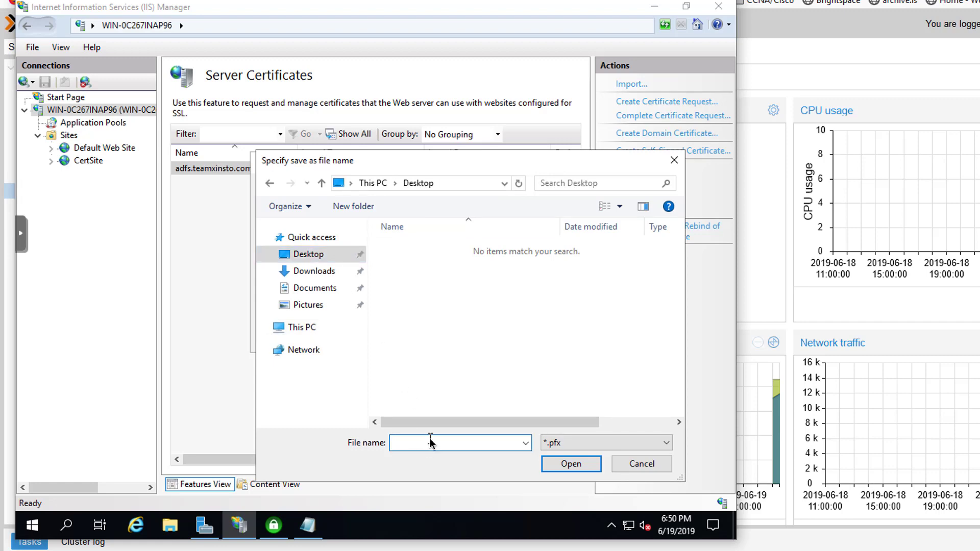
text(adfs-09-17-2019)
click(571, 464)
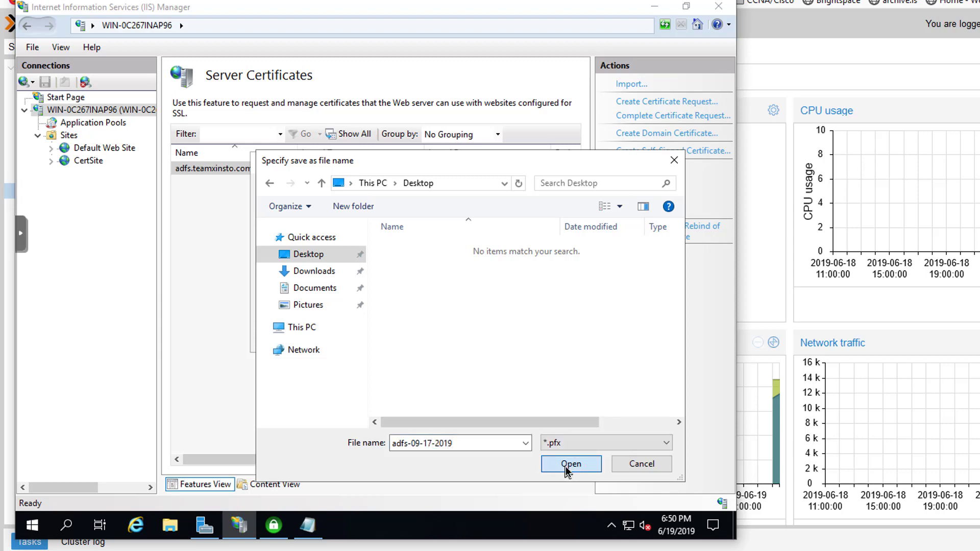
- Enter and confirm the export password for the certificate file, and complete the export
click(414, 255)
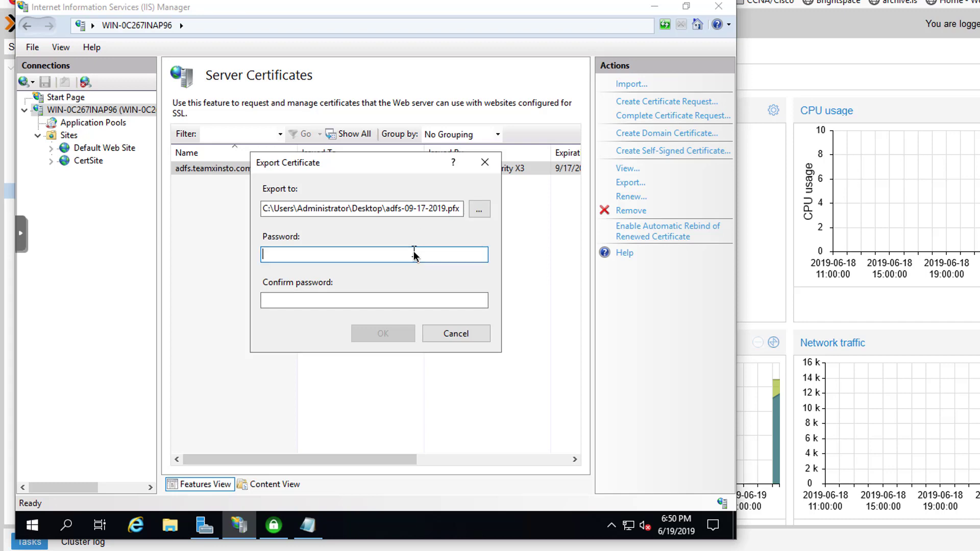
text(•••••)
key(Tab)
text(•••••)
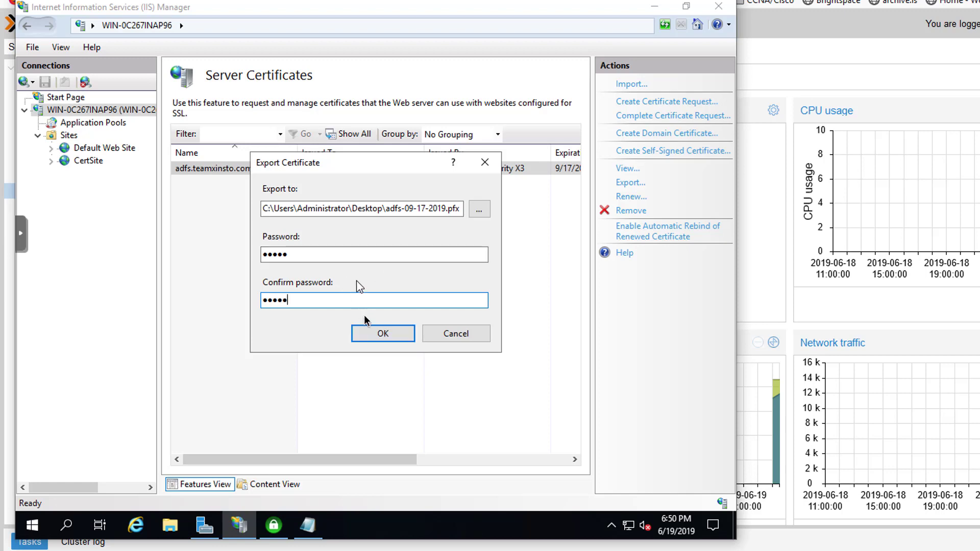
click(378, 337)
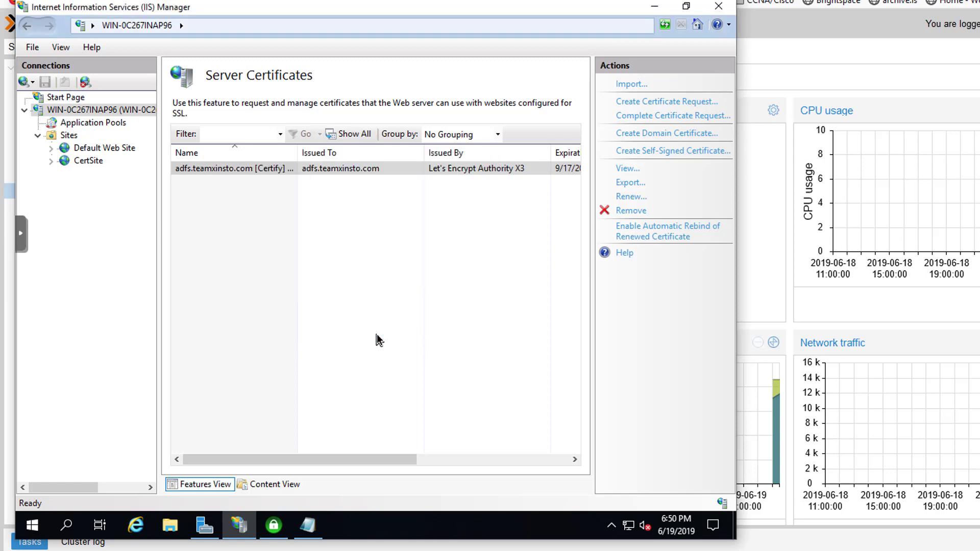
- Minimize IIS Manager and Certify The Web, and move the exported adfs-09-17-2019 file to an open area of the desktop
click(654, 6)
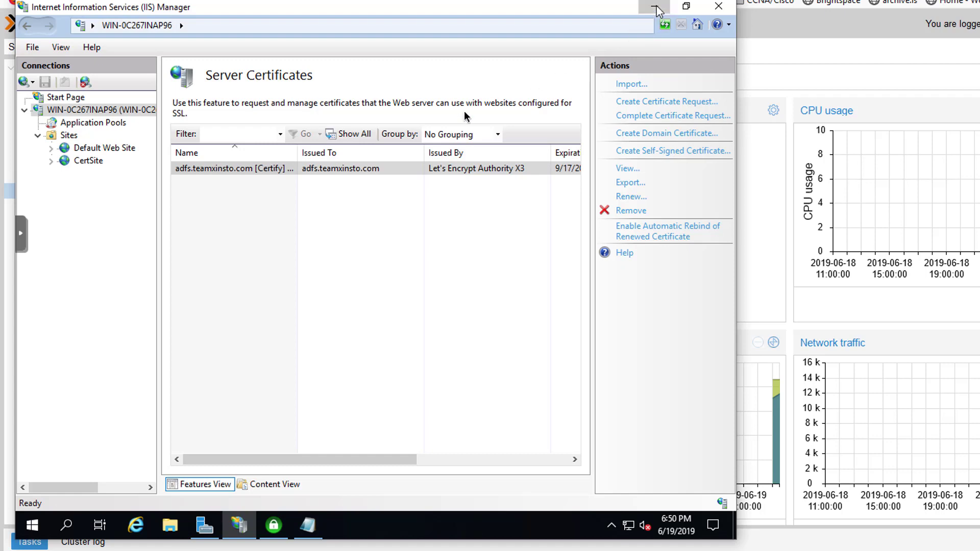
click(624, 51)
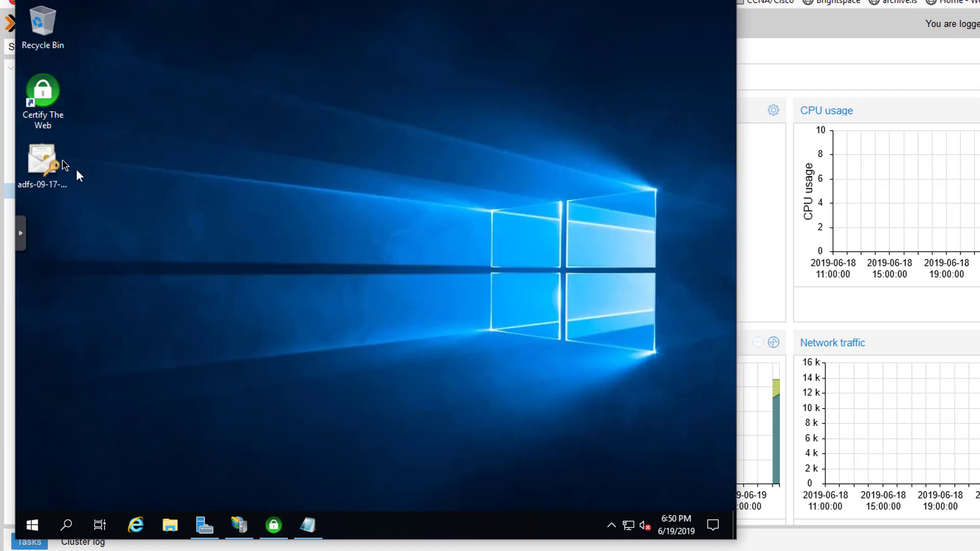
drag(60, 170, 221, 109)
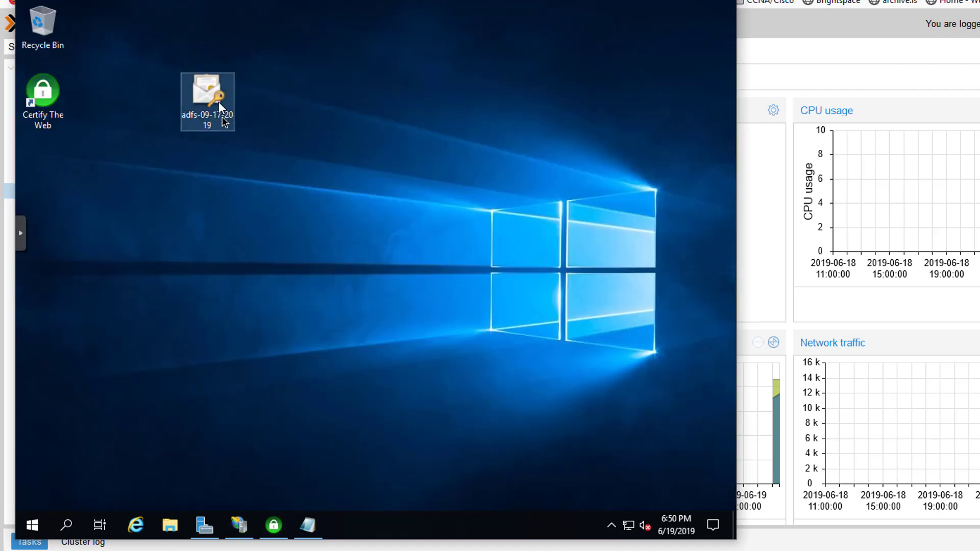